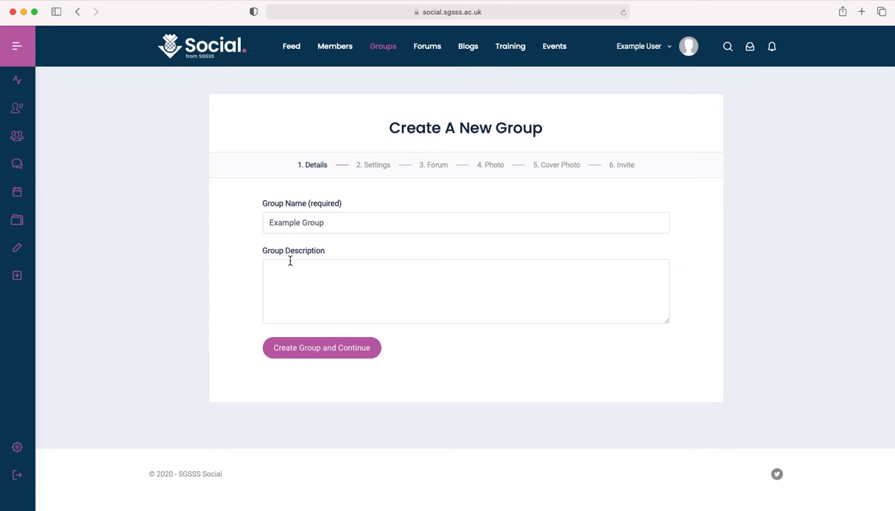
Create the group from the entered details and review its privacy and invitation options
click(316, 357)
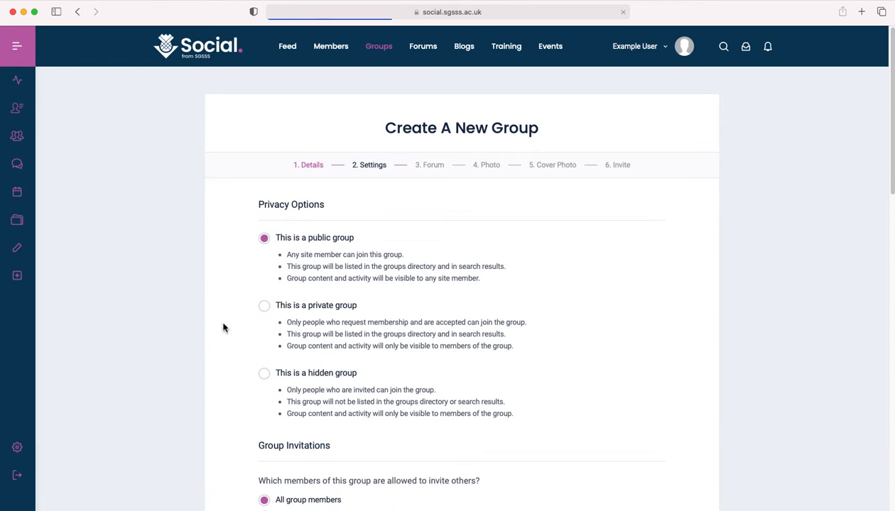
scroll(201, 283, down, 1)
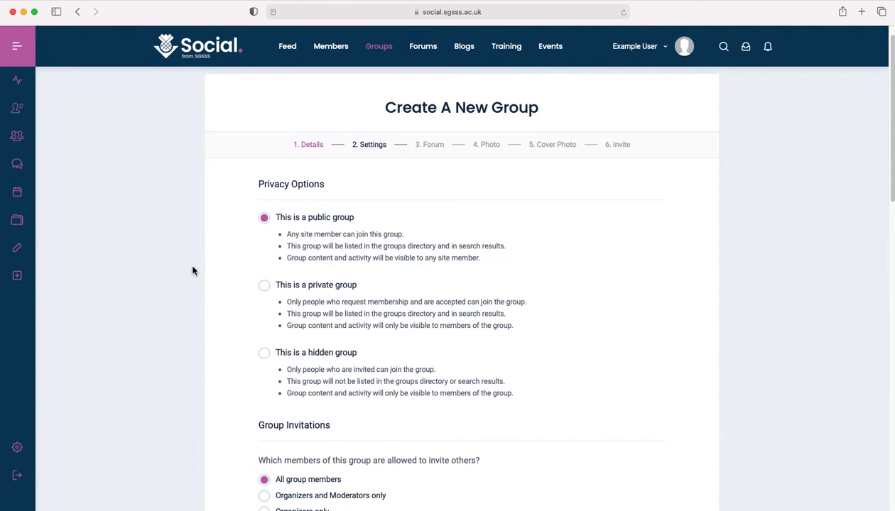
scroll(192, 271, down, 1)
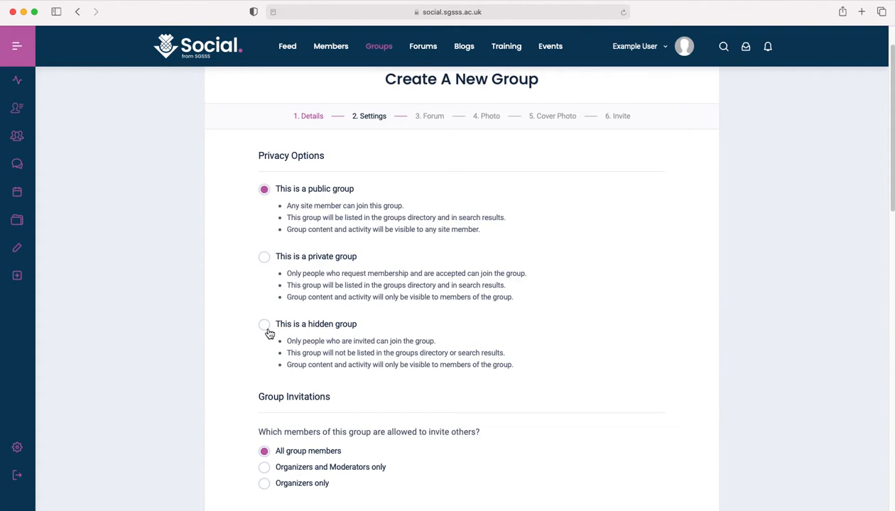
scroll(209, 306, down, 5)
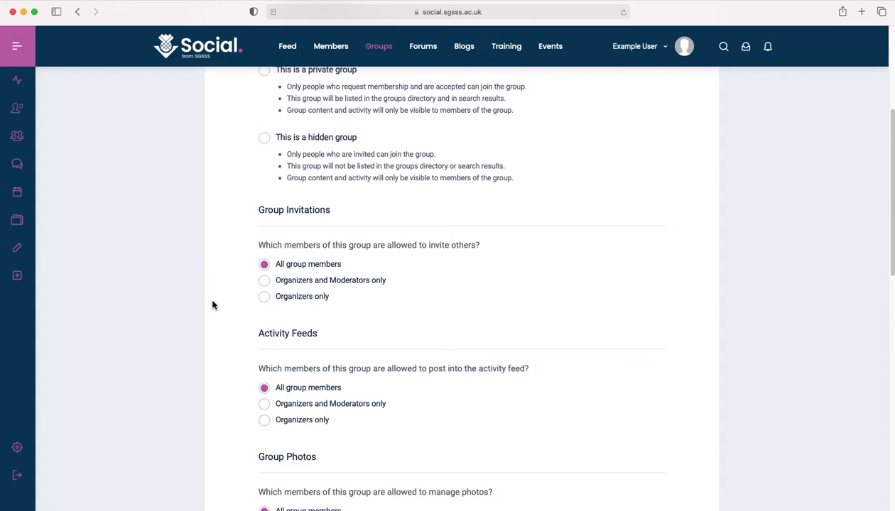
scroll(211, 304, down, 1)
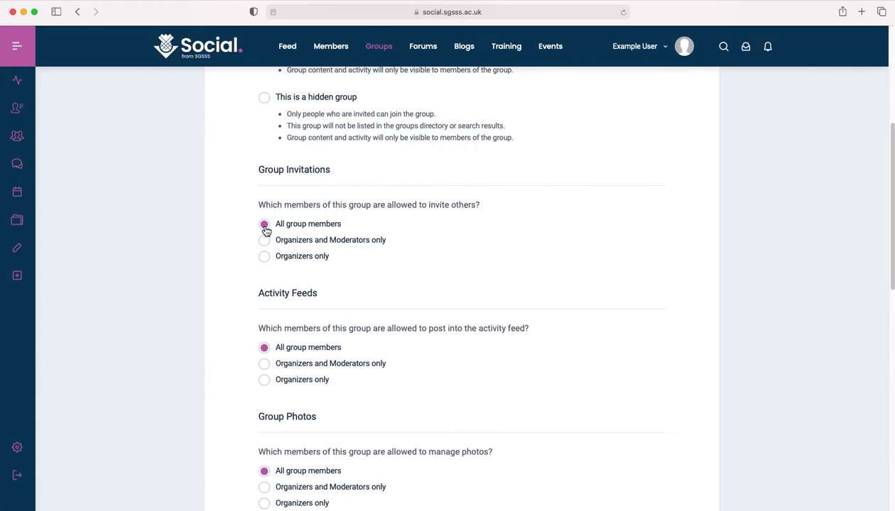
Allow only organizers to invite others and make the group hidden
click(266, 258)
scroll(250, 255, up, 2)
click(265, 189)
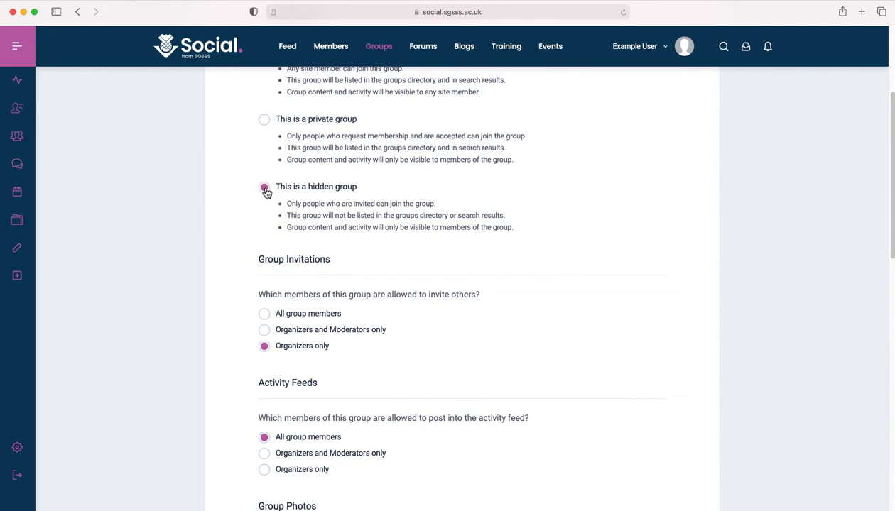
Set the group type to Cohorts and leave the parent group unselected, keeping the other member permissions at their defaults
scroll(221, 230, down, 2)
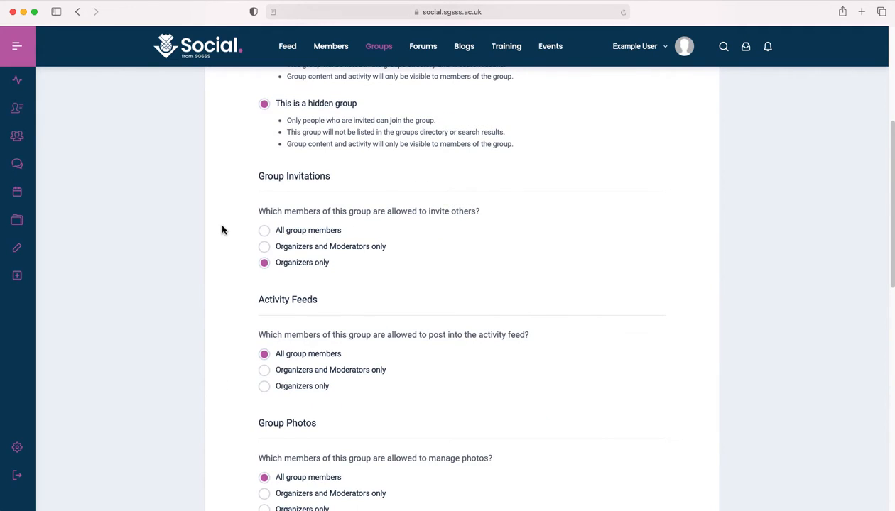
scroll(221, 229, down, 3)
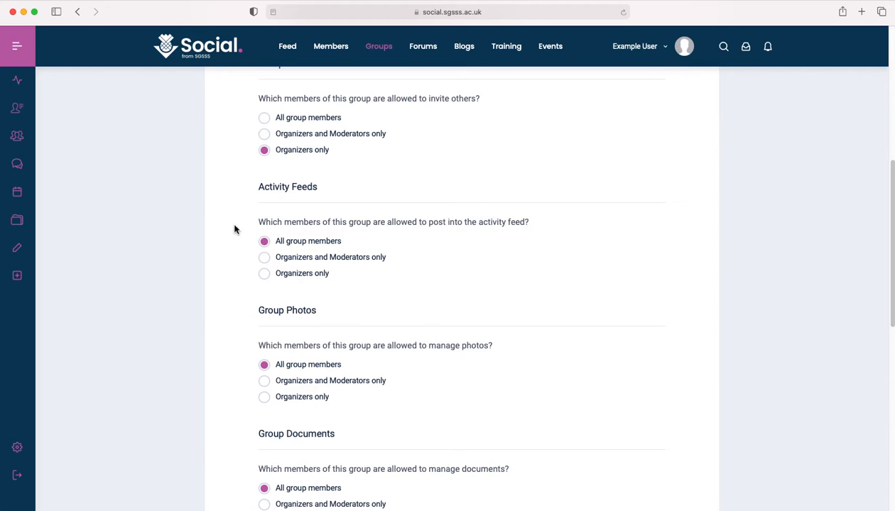
scroll(243, 252, down, 3)
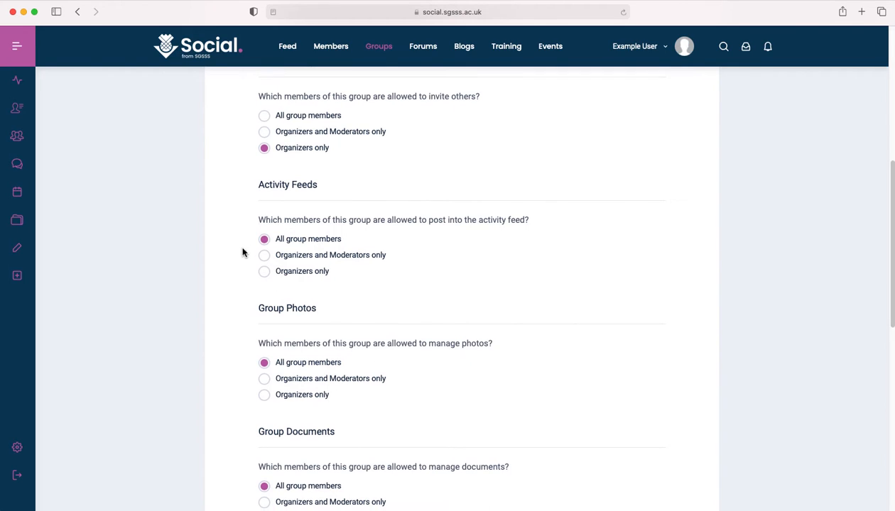
scroll(247, 251, down, 1)
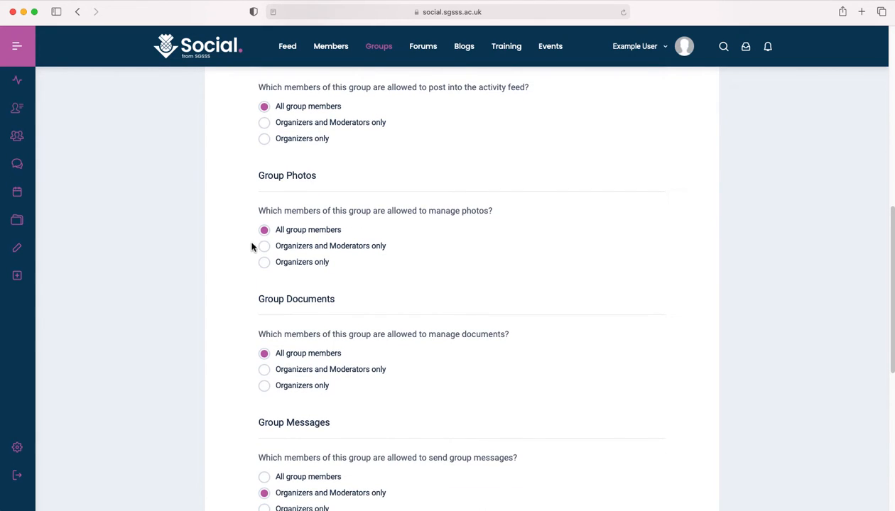
scroll(244, 256, down, 1)
scroll(244, 257, down, 6)
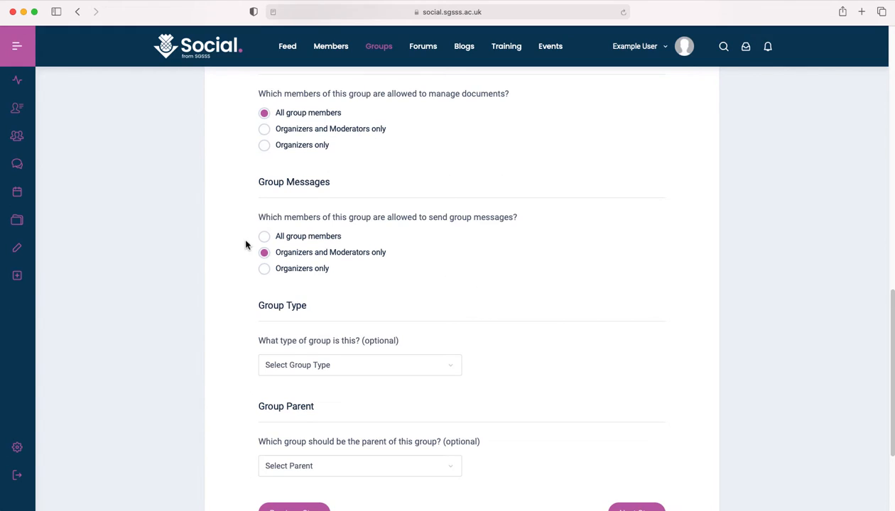
scroll(245, 244, down, 5)
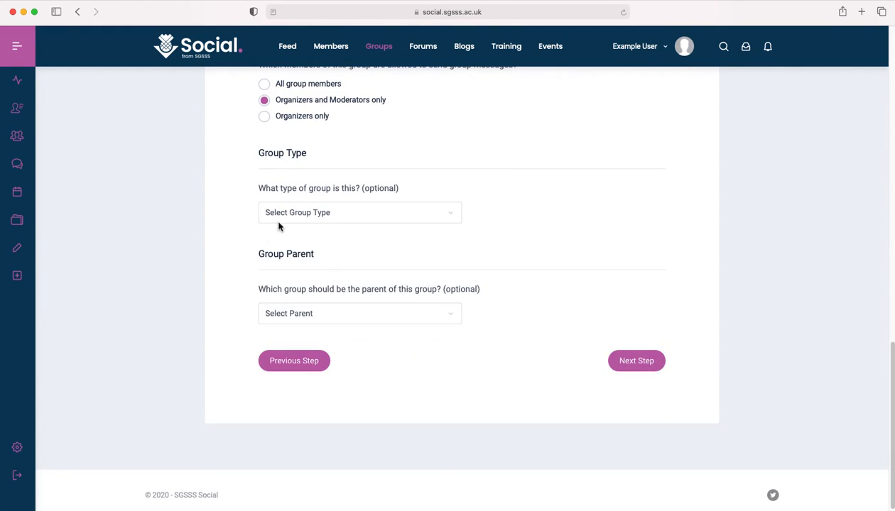
click(288, 219)
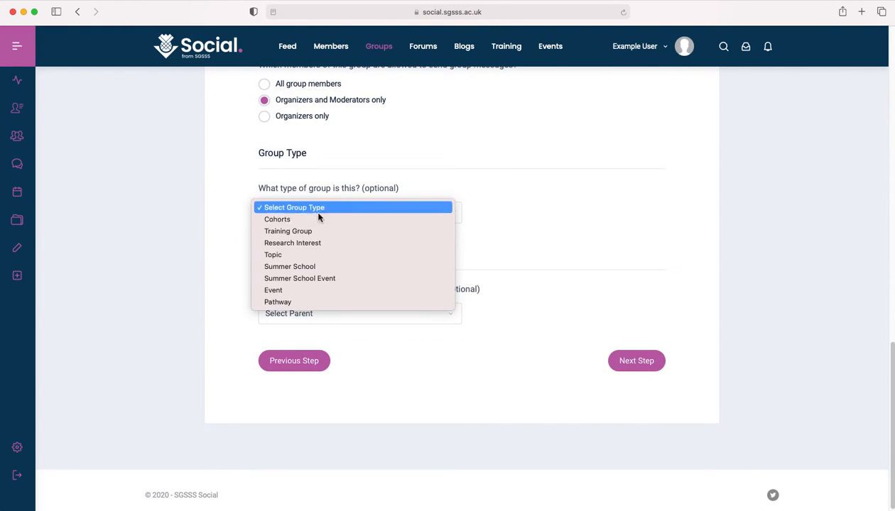
click(395, 220)
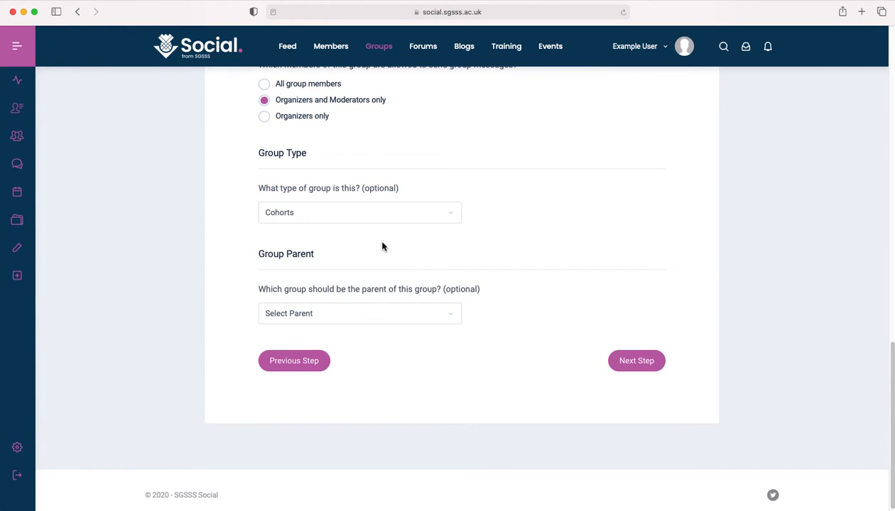
scroll(382, 256, down, 1)
click(381, 309)
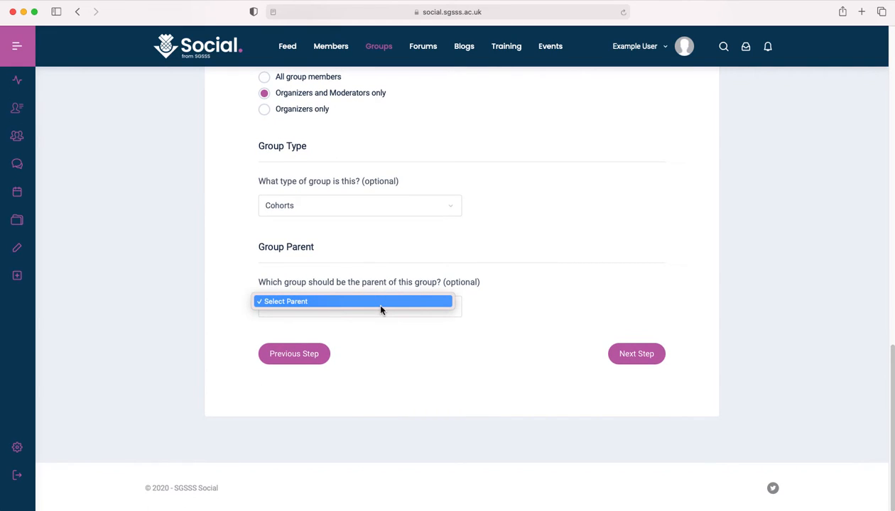
click(381, 310)
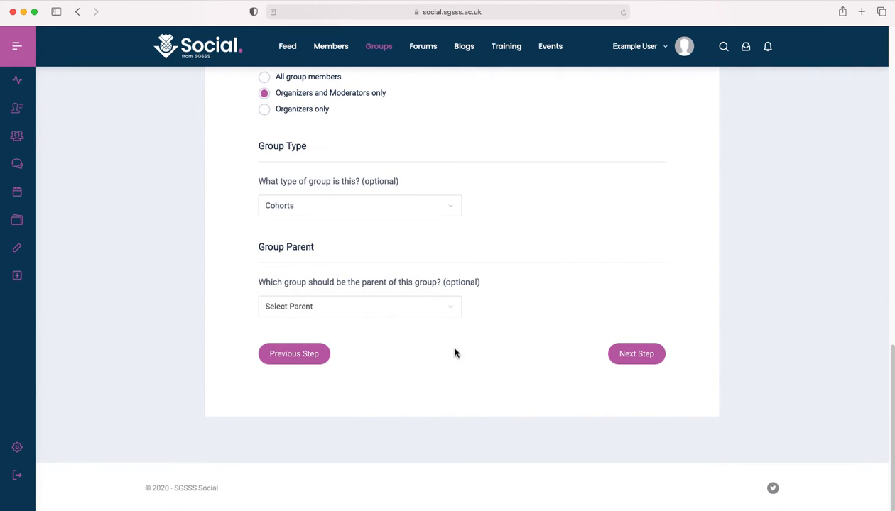
Proceed from the group settings to the forum stage and enable a discussion forum for the group
click(616, 361)
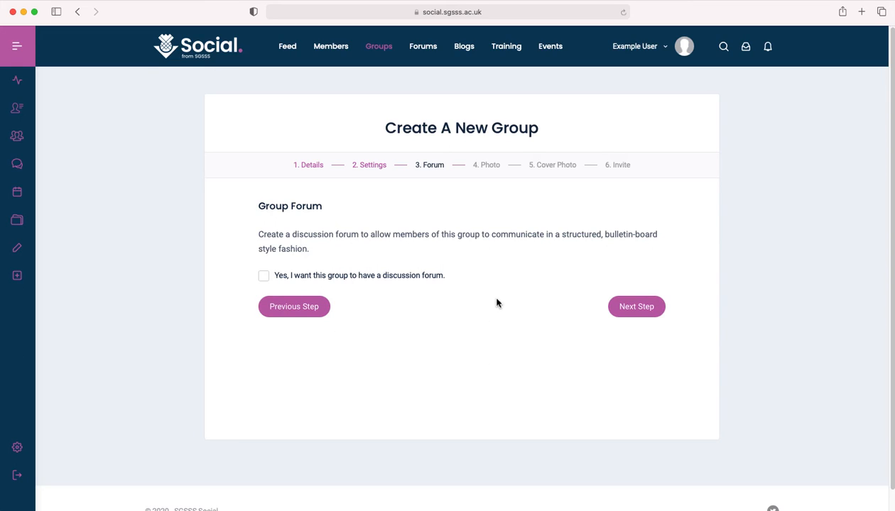
click(431, 278)
click(624, 314)
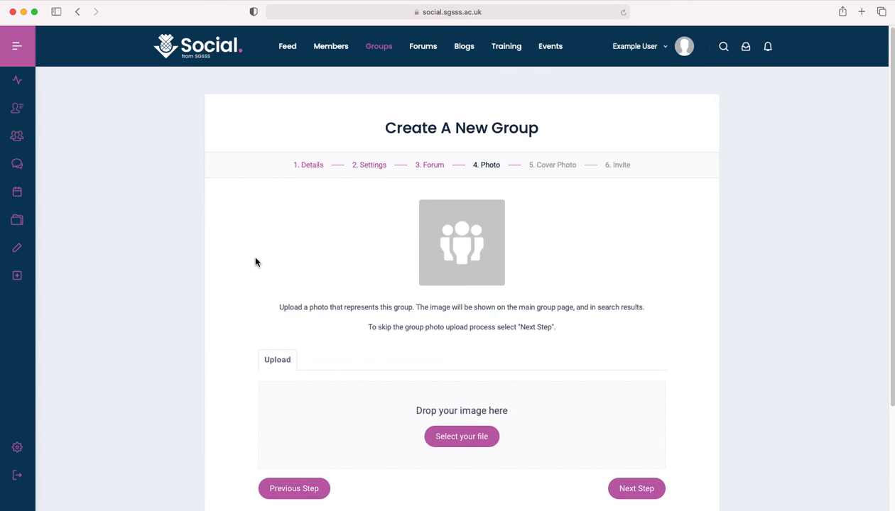
Skip uploading a group photo and a cover photo, continuing to the member invitations
scroll(237, 257, down, 1)
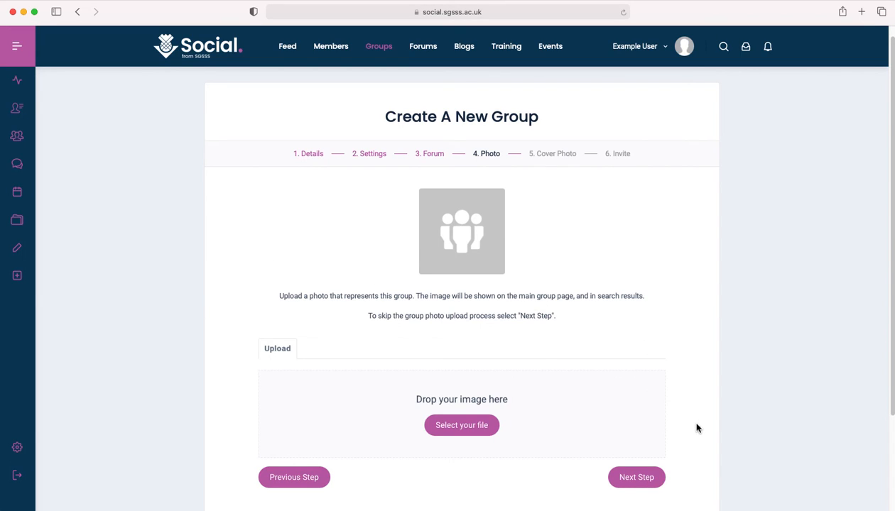
click(626, 477)
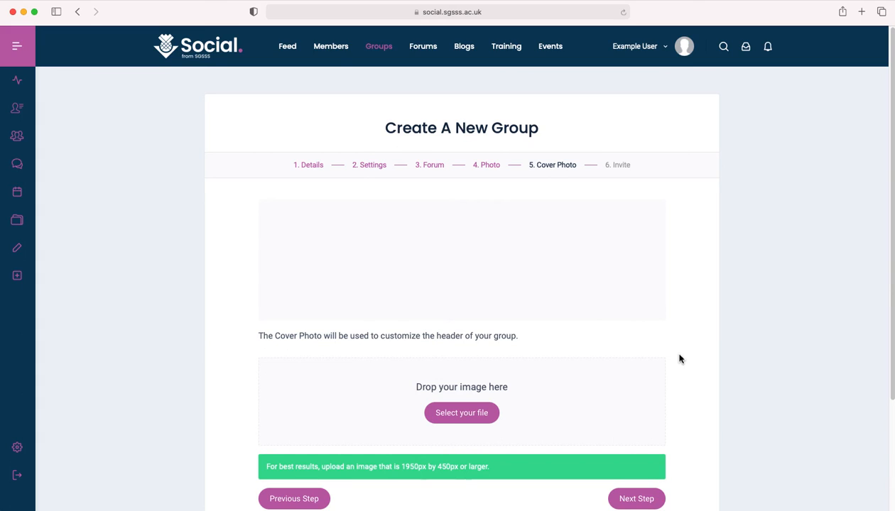
scroll(679, 359, down, 1)
click(649, 483)
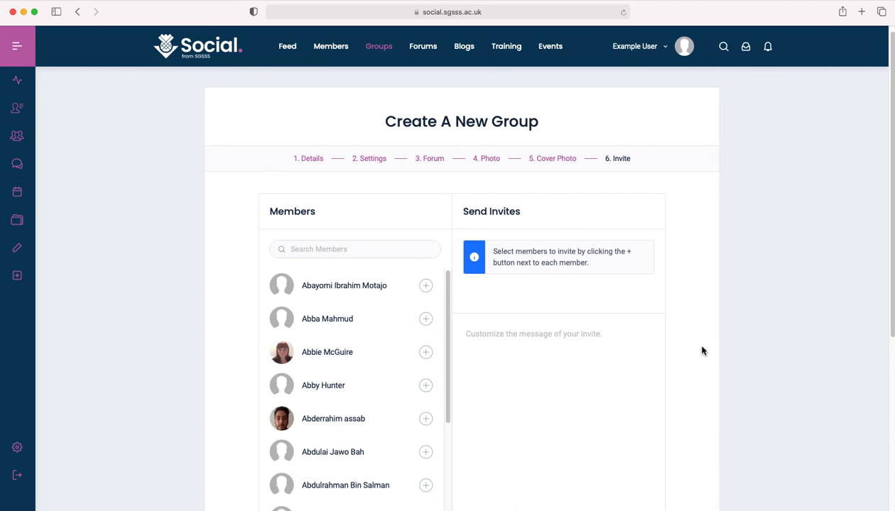
Finish creating the group without inviting any members and look over its new group page
scroll(702, 351, down, 5)
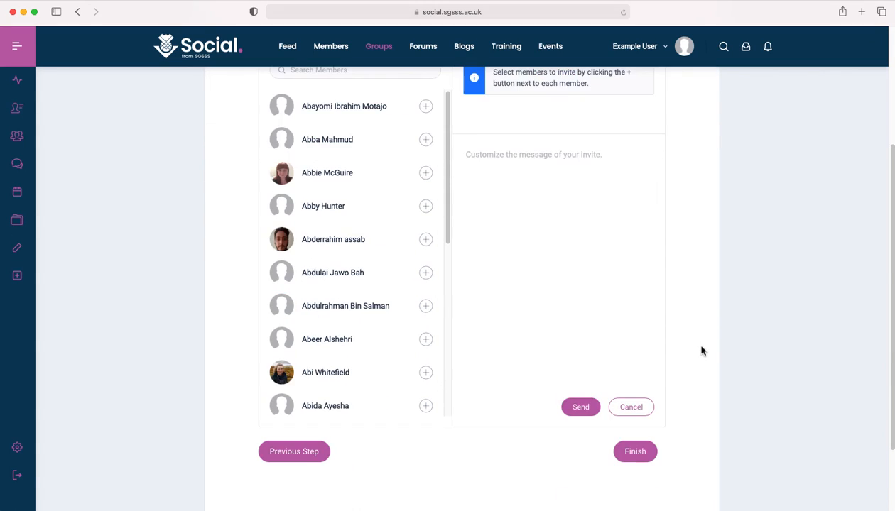
click(635, 453)
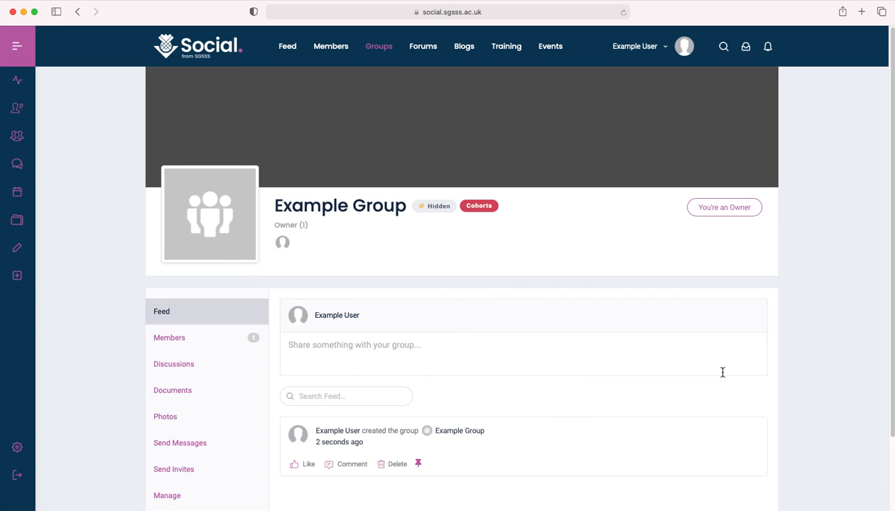
scroll(775, 316, down, 2)
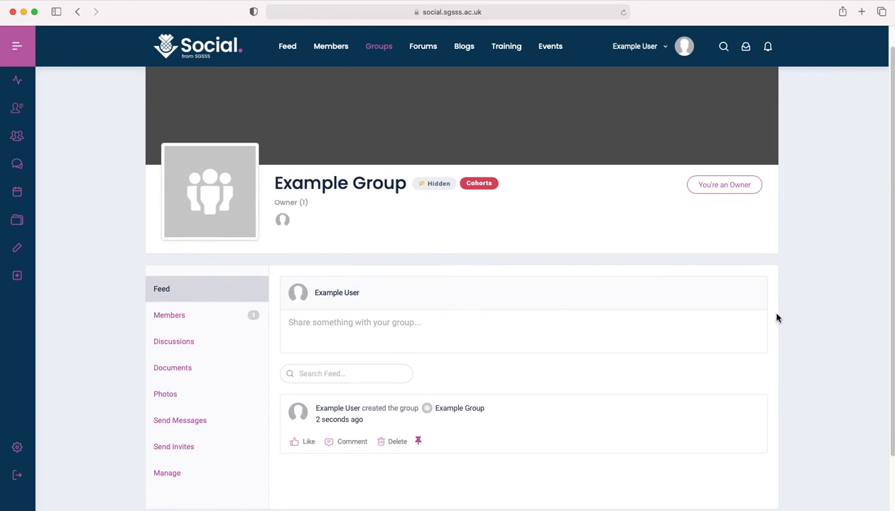
scroll(775, 316, down, 1)
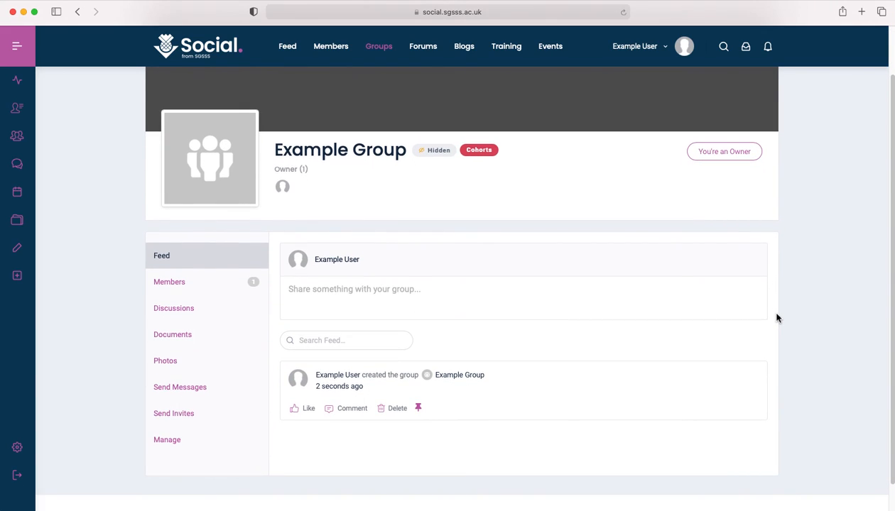